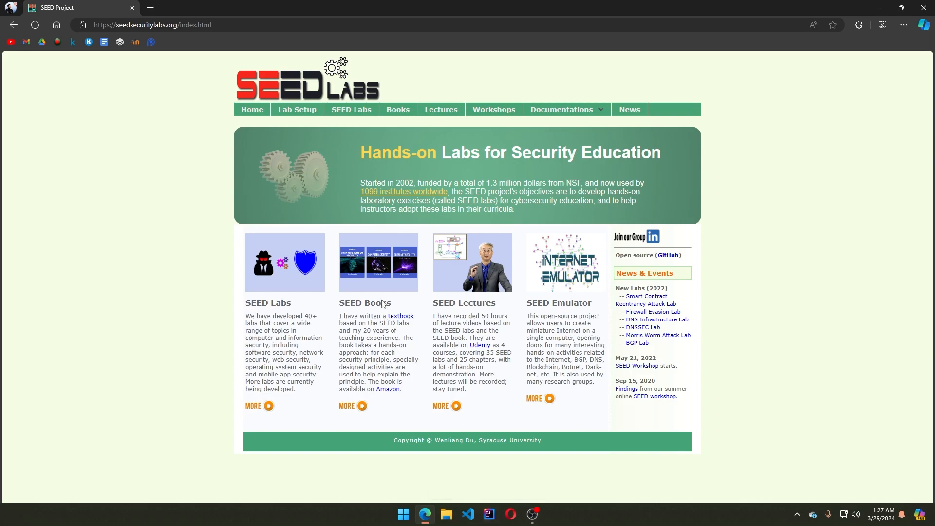
Step: Search the web for "oracle virtualbox" in a new tab, open the VirtualBox Downloads page and pick the Windows hosts package
click(152, 7)
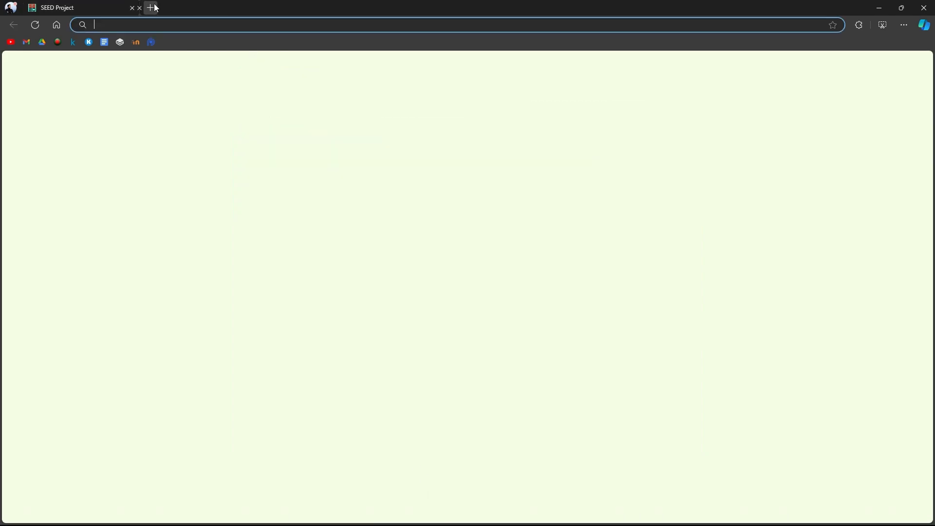
text(oracle virtualbox)
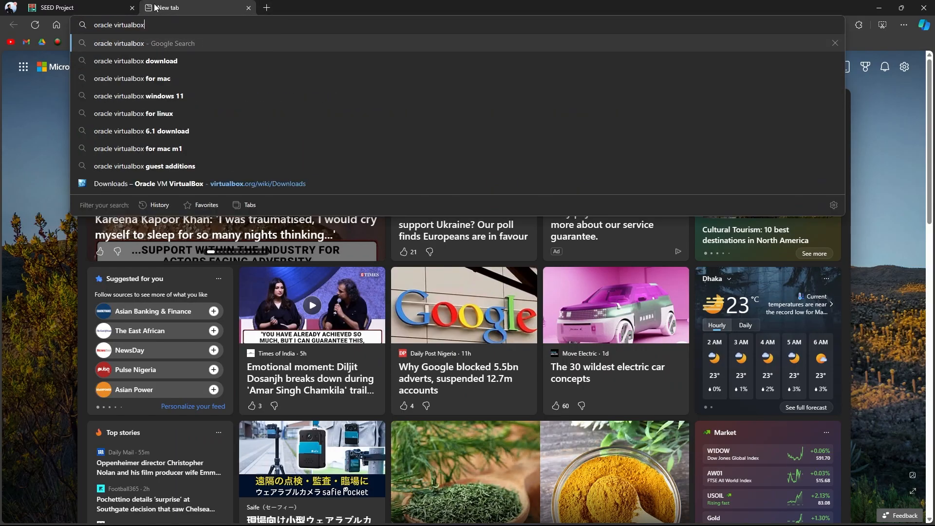
key(Return)
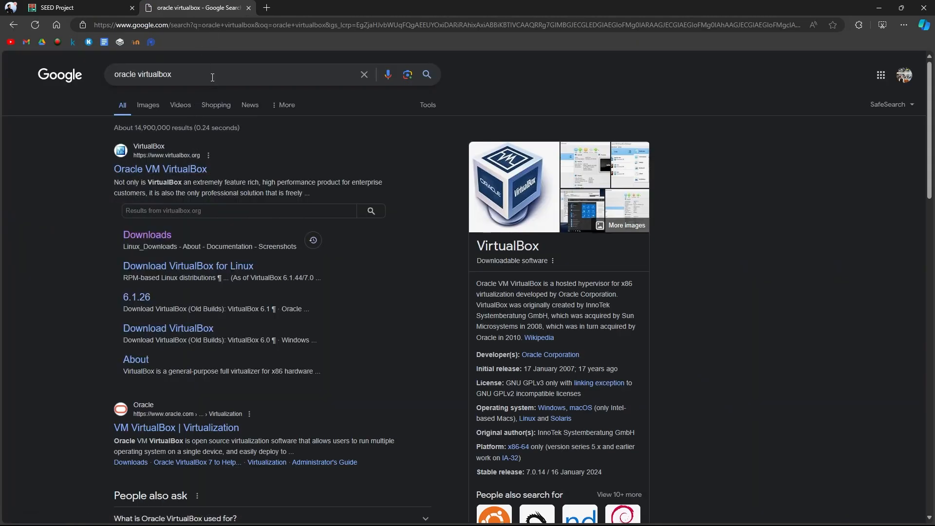
click(150, 236)
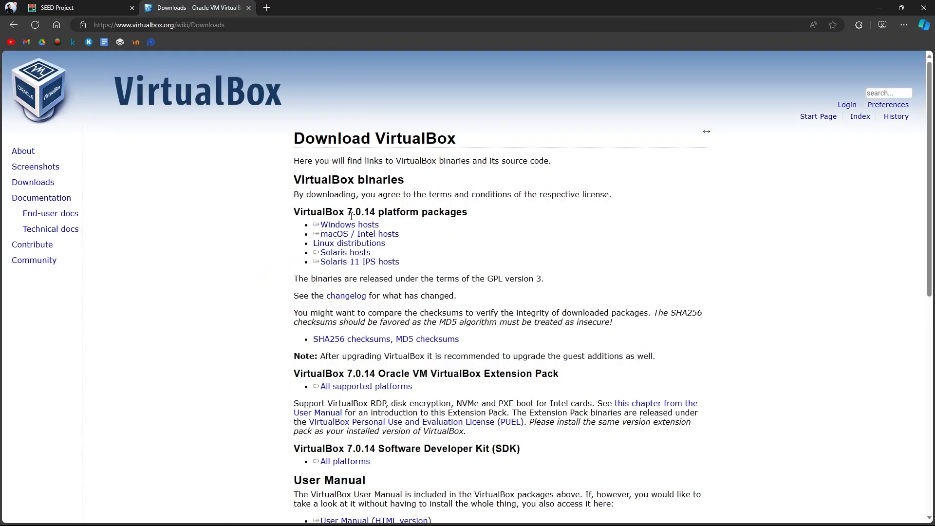
triple_click(361, 227)
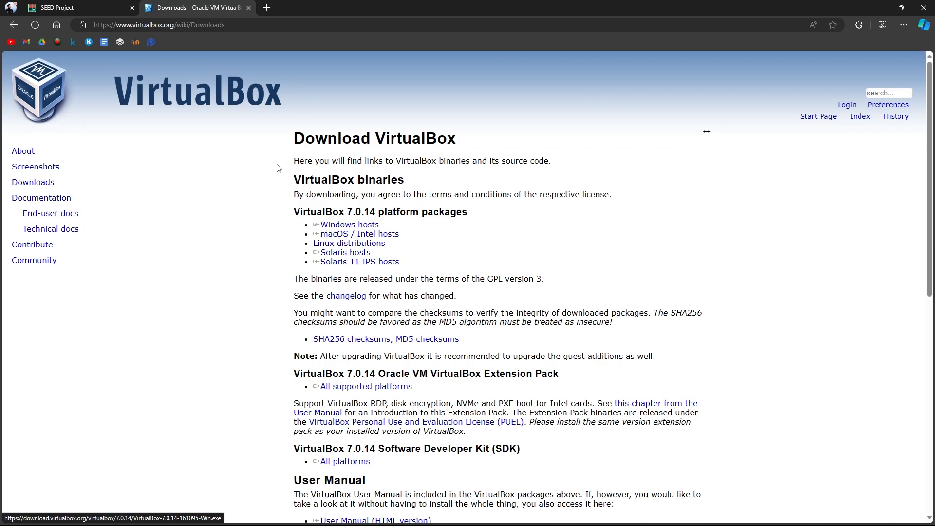
Step: Return to the SEED Project site and open its Lab Setup page, looking through the available environment options
click(118, 3)
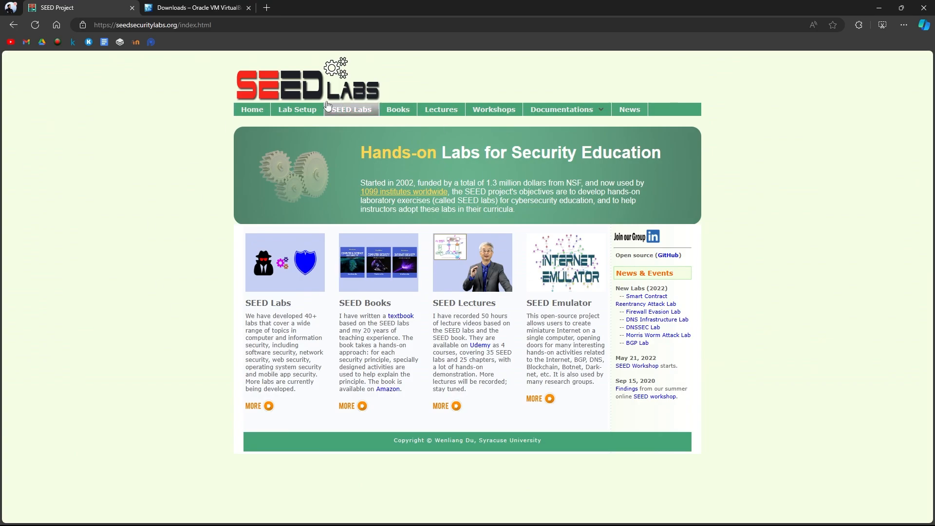
click(296, 110)
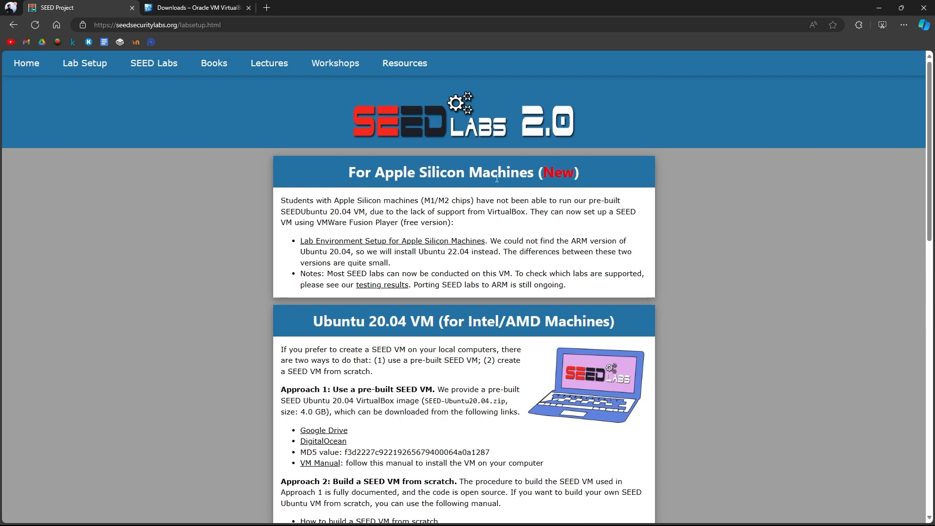
scroll(294, 237, down, 4)
scroll(274, 304, down, 7)
scroll(472, 287, up, 10)
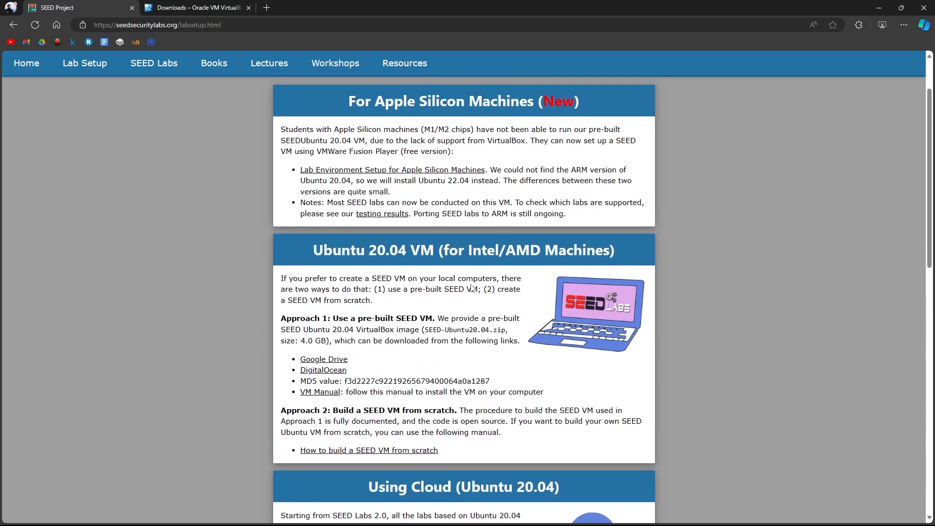
Step: Read the pre-built VM approach for Ubuntu 20.04 on Intel/AMD machines and open the Google Drive link for SEED-Ubuntu20.04.zip
drag(324, 251, 434, 255)
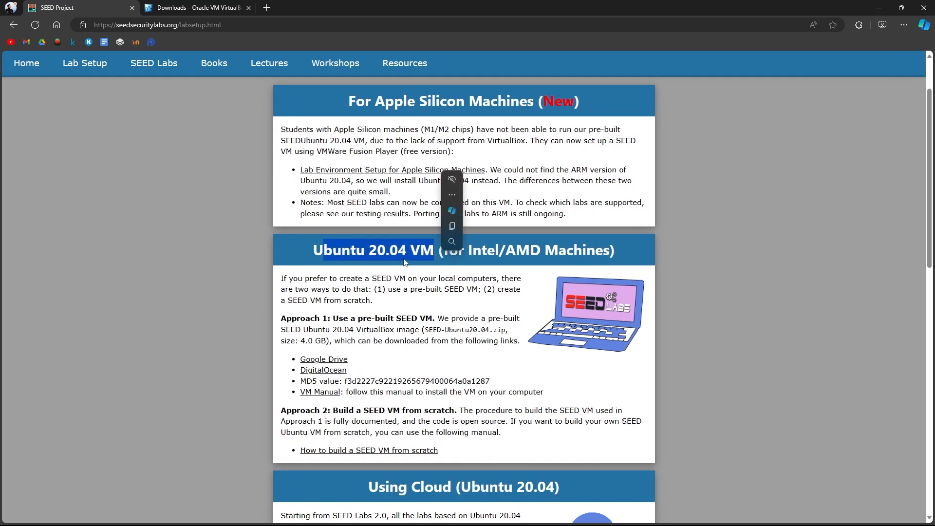
click(387, 260)
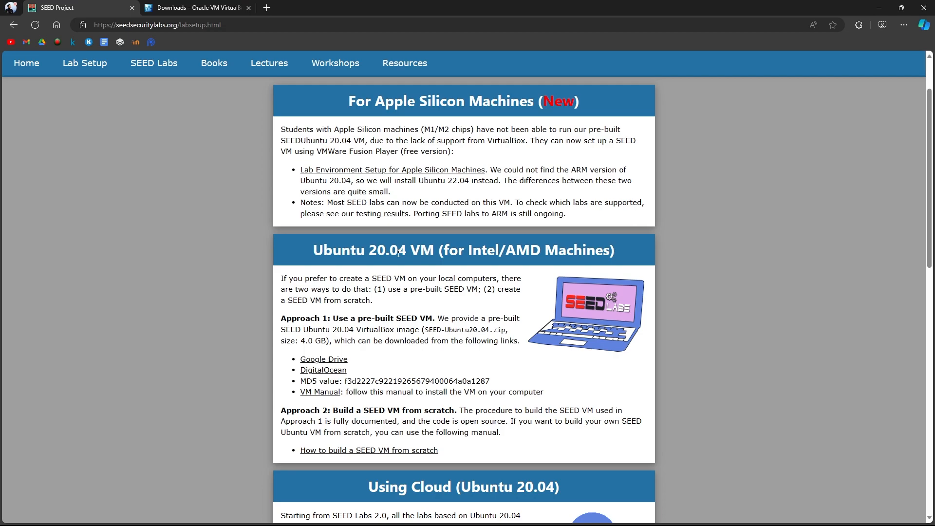
double_click(512, 255)
click(414, 292)
drag(278, 320, 331, 319)
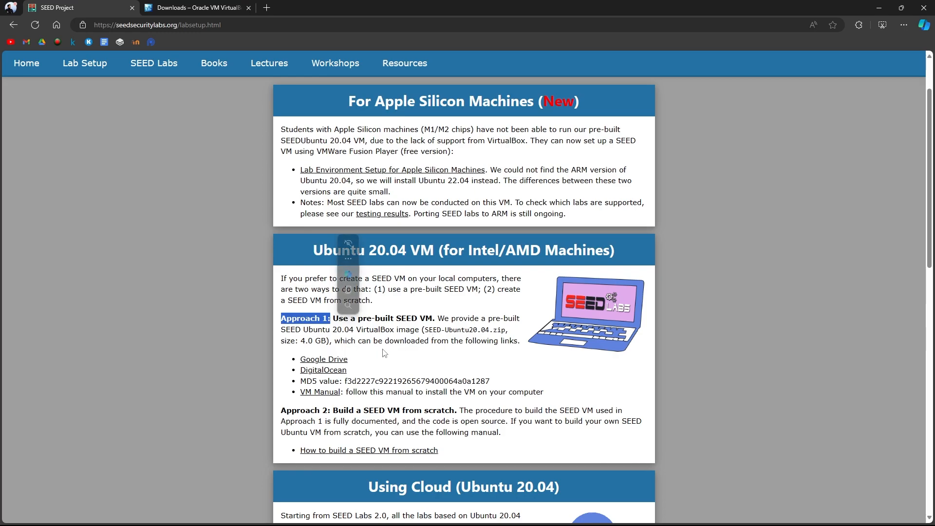
drag(427, 332, 501, 331)
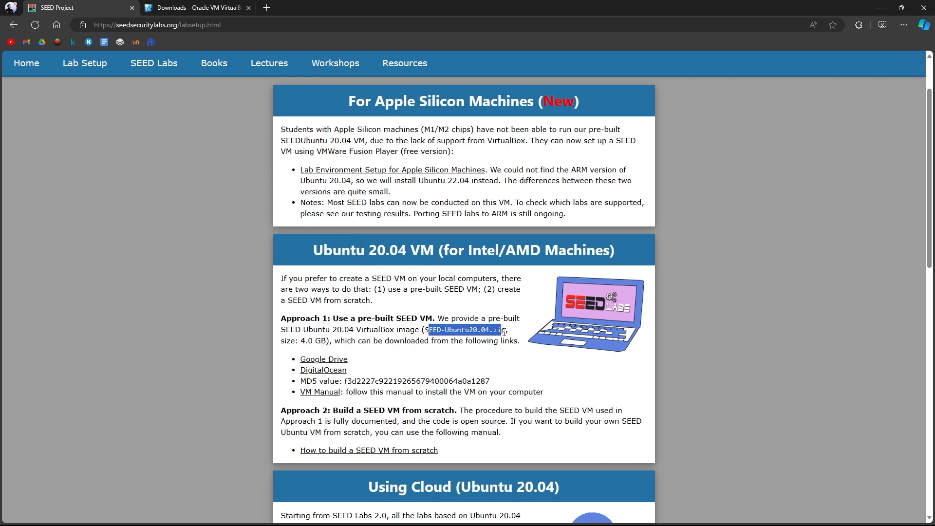
click(376, 361)
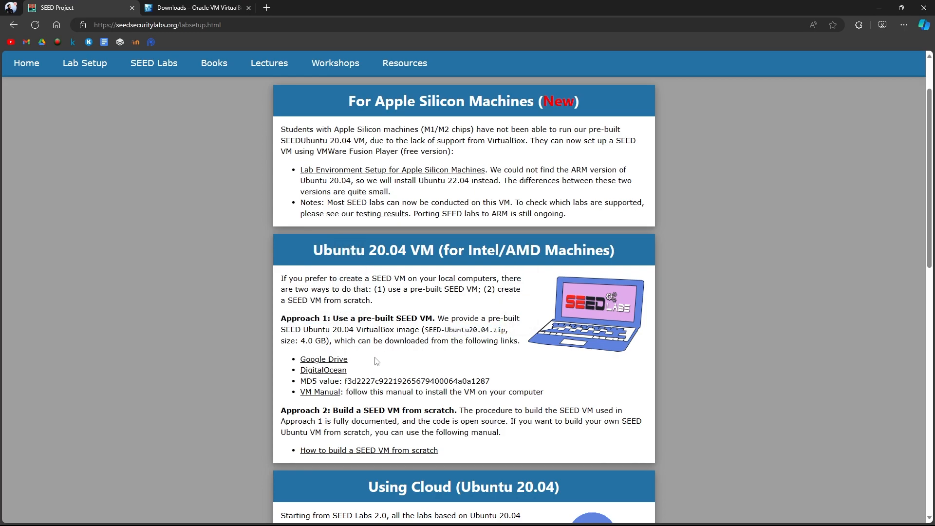
click(340, 360)
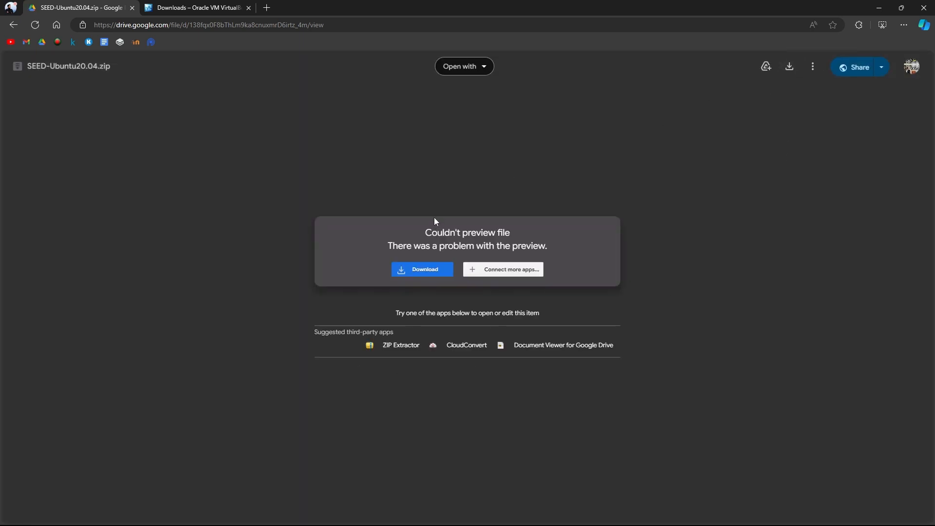
Step: Switch to Oracle VM VirtualBox and start creating a new virtual machine named "Seed Tutorial"
click(879, 8)
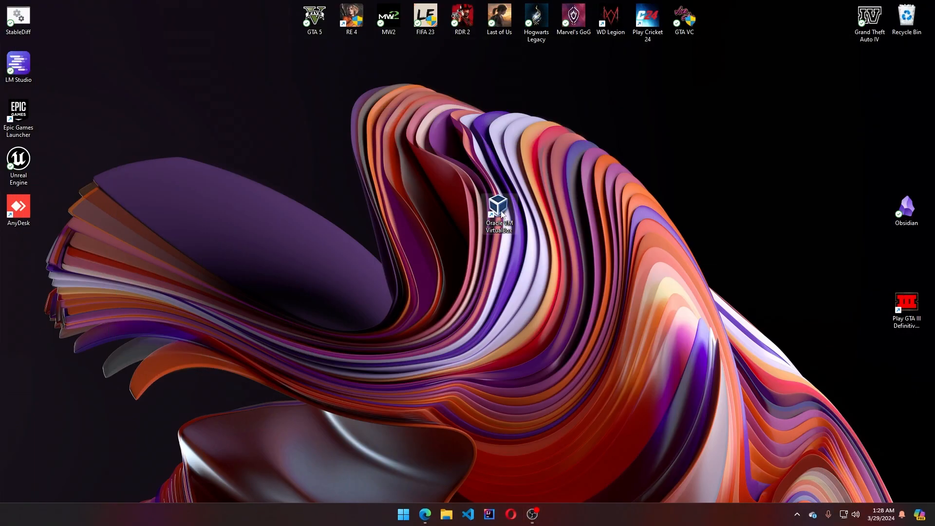
double_click(499, 207)
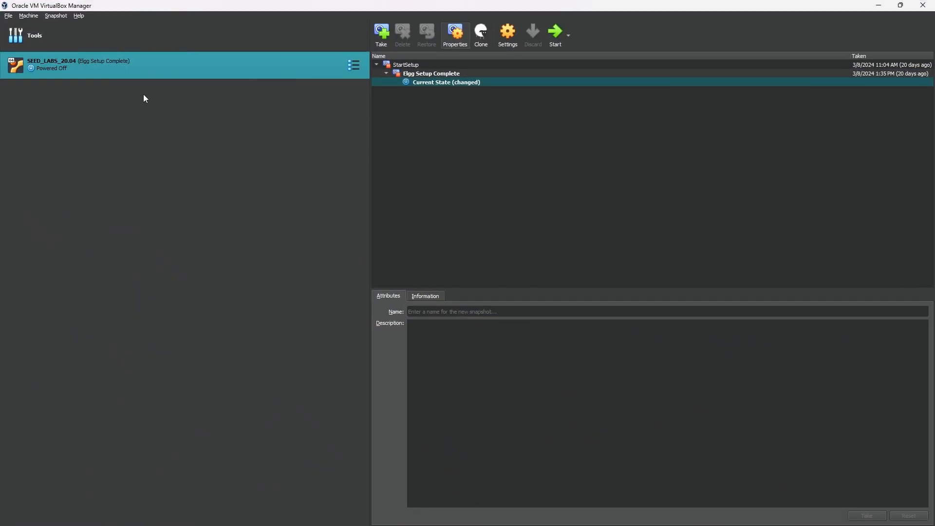
click(195, 36)
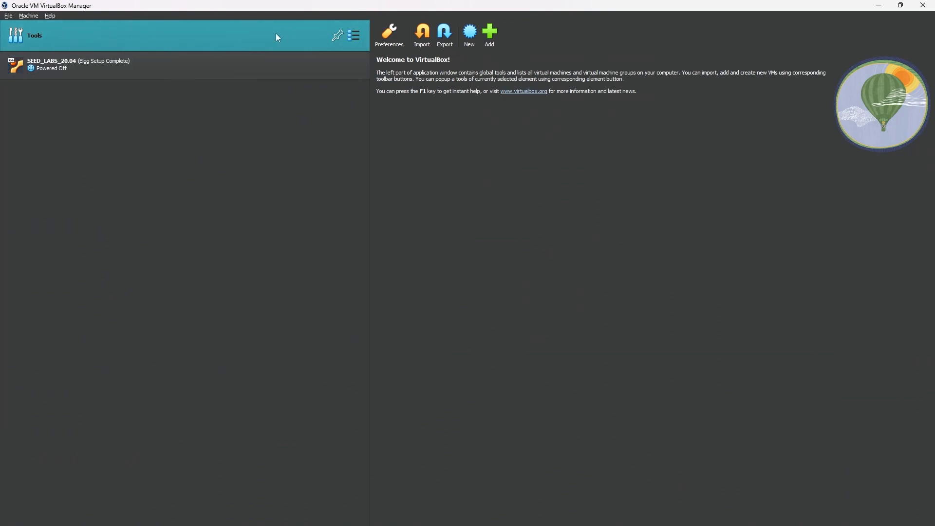
click(476, 39)
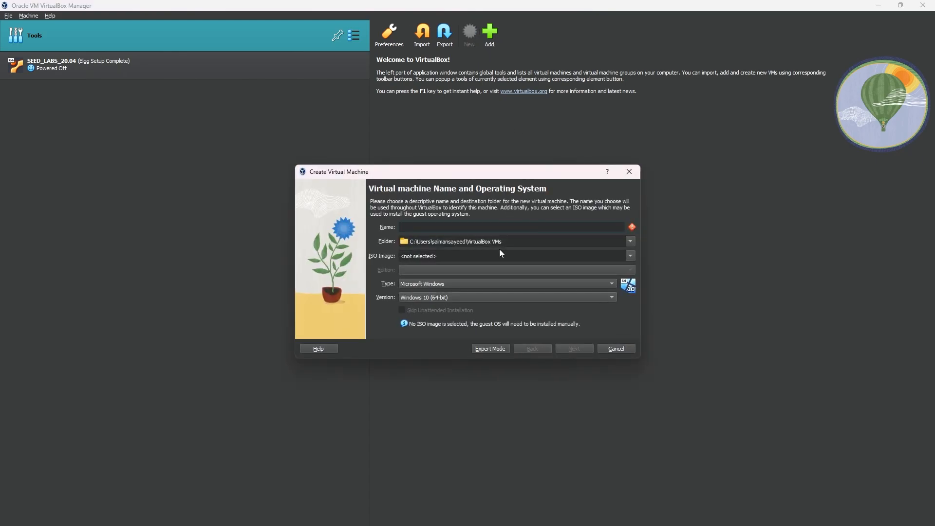
text(Se)
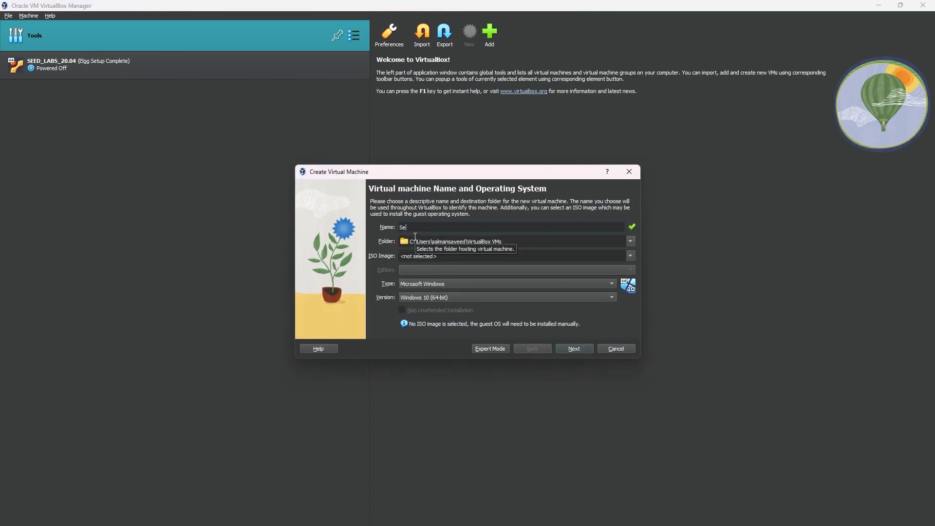
text(ed RT)
key(BackSpace)
text(Tutorial)
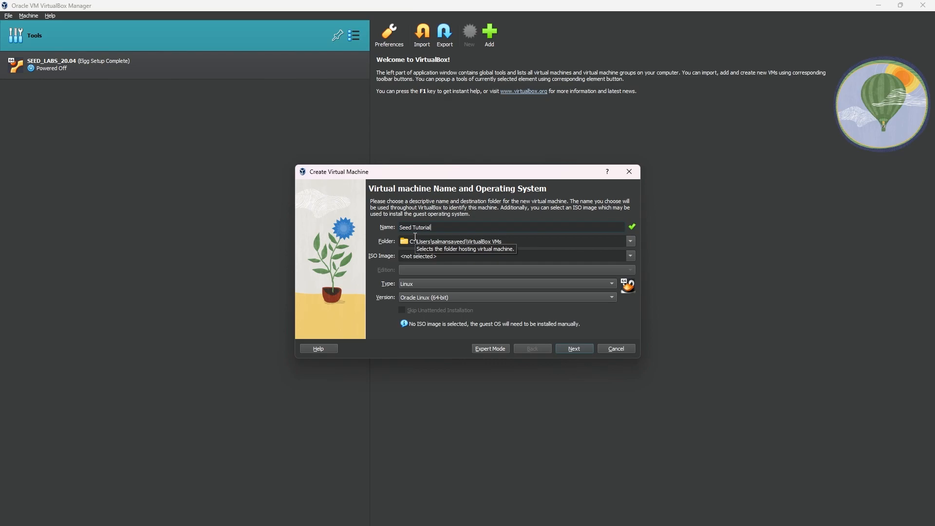
Step: Set the new virtual machine's folder to SeedLabs on the Fast Storage (M:) drive
click(630, 241)
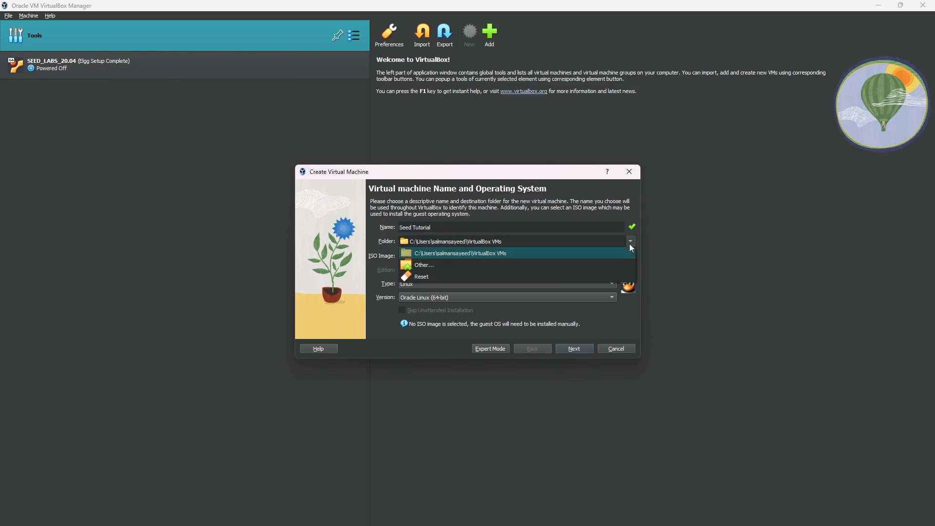
click(495, 265)
click(347, 358)
scroll(425, 349, down, 4)
click(415, 361)
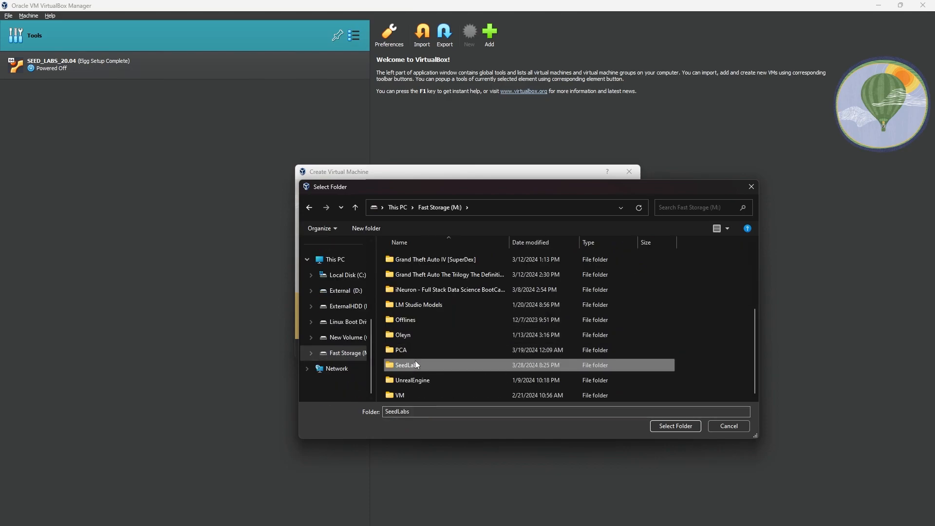
click(655, 425)
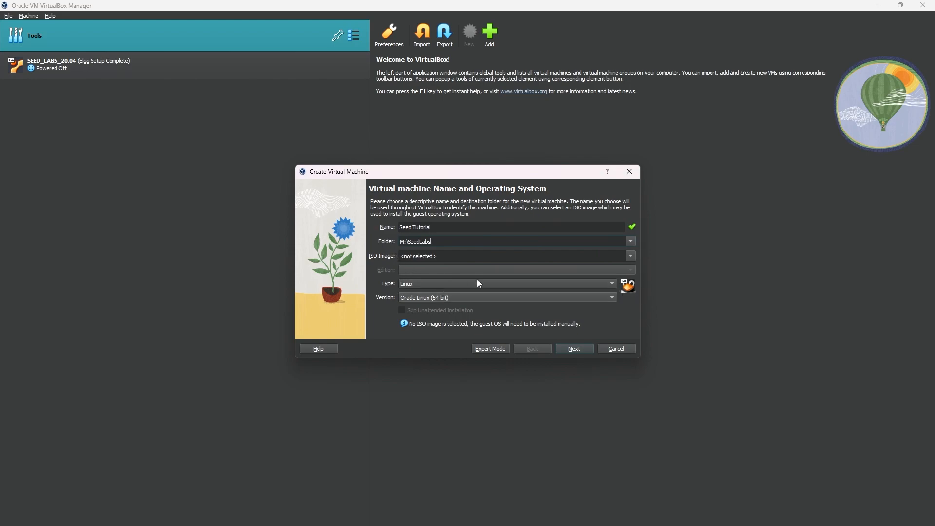
Step: Set the guest operating system type to Linux and the version to Ubuntu 20.04 LTS (Focal Fossa) (64-bit)
click(415, 284)
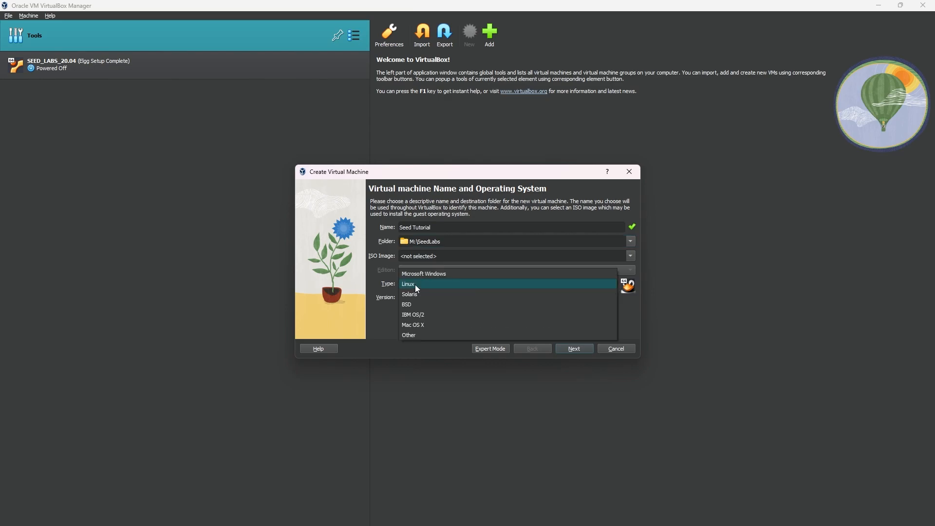
click(415, 284)
click(417, 293)
scroll(455, 306, down, 10)
scroll(468, 351, down, 4)
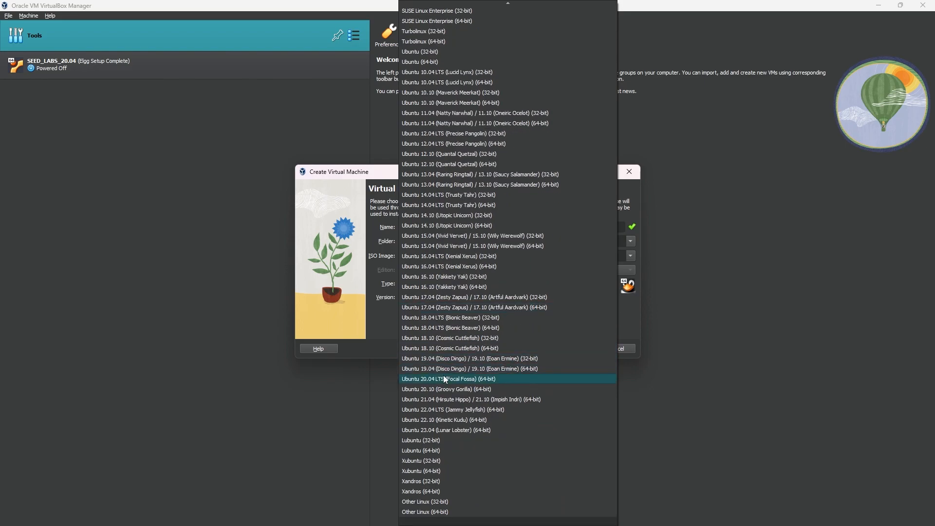
click(445, 379)
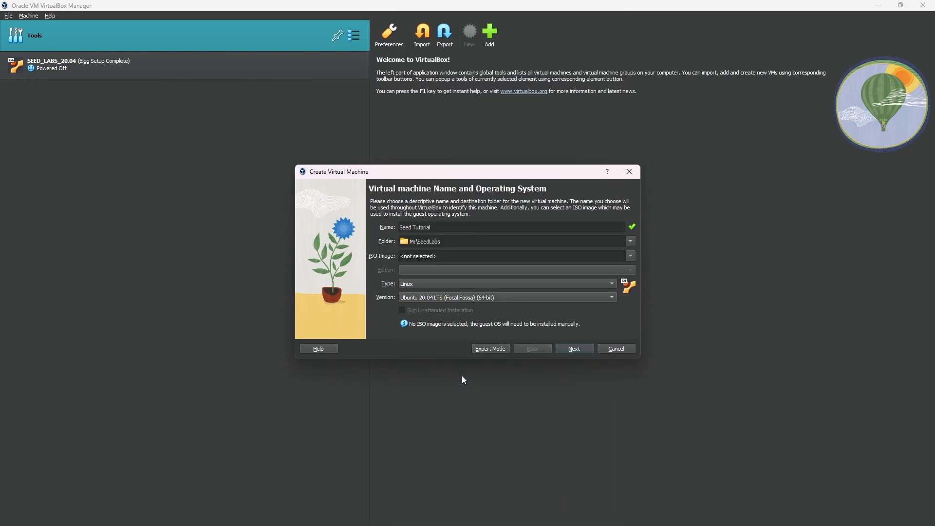
Step: Assign 8192 MB of base memory and 4 processors to the virtual machine and continue to the virtual hard disk settings
click(581, 346)
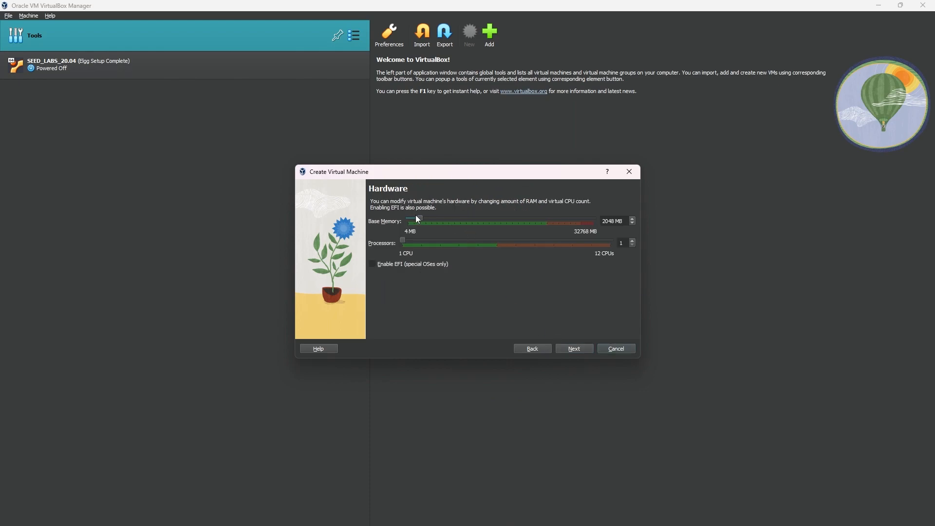
drag(422, 220, 457, 225)
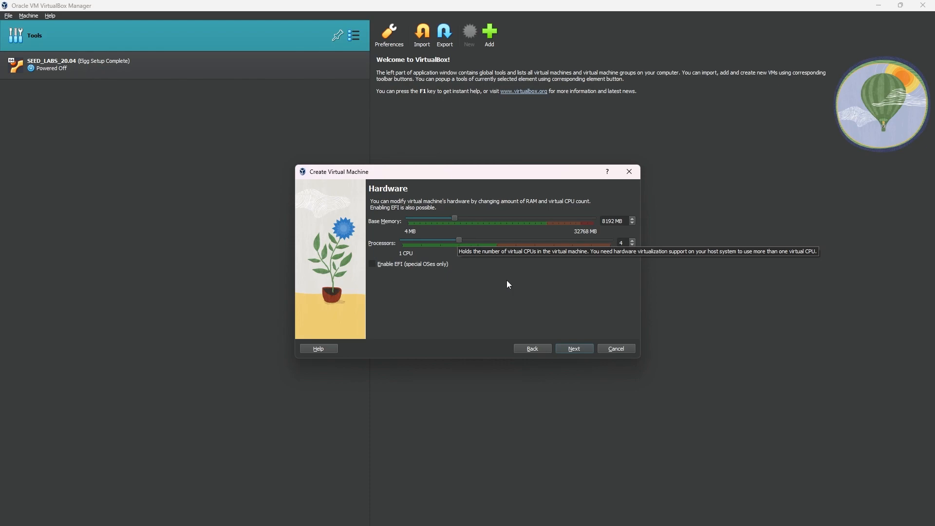
click(583, 348)
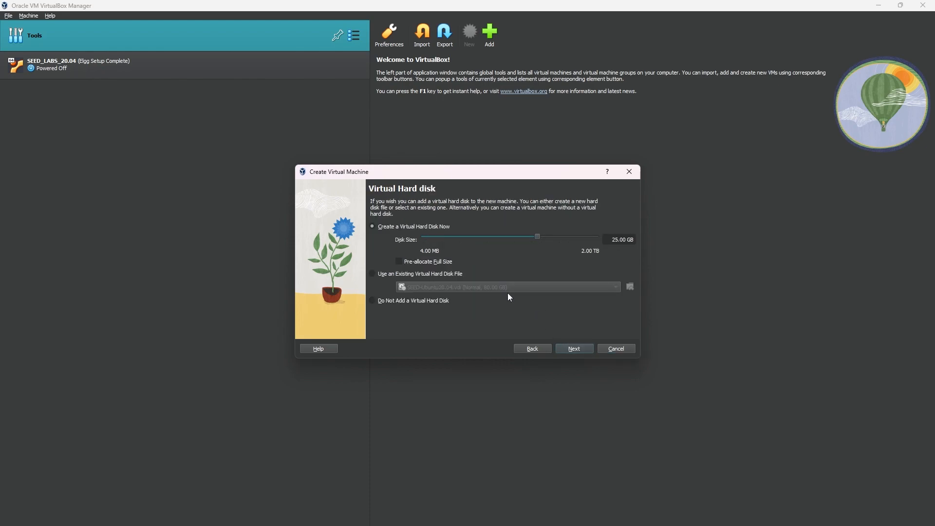
Step: Attach the existing virtual hard disk SEED-Ubuntu20.04.vdi from the SeedLabs folder and finish creating the virtual machine
click(441, 274)
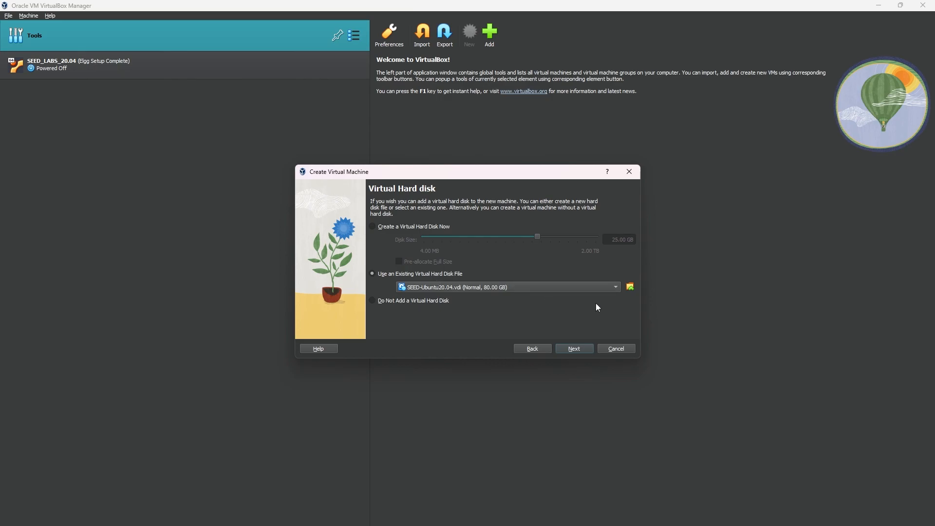
click(629, 287)
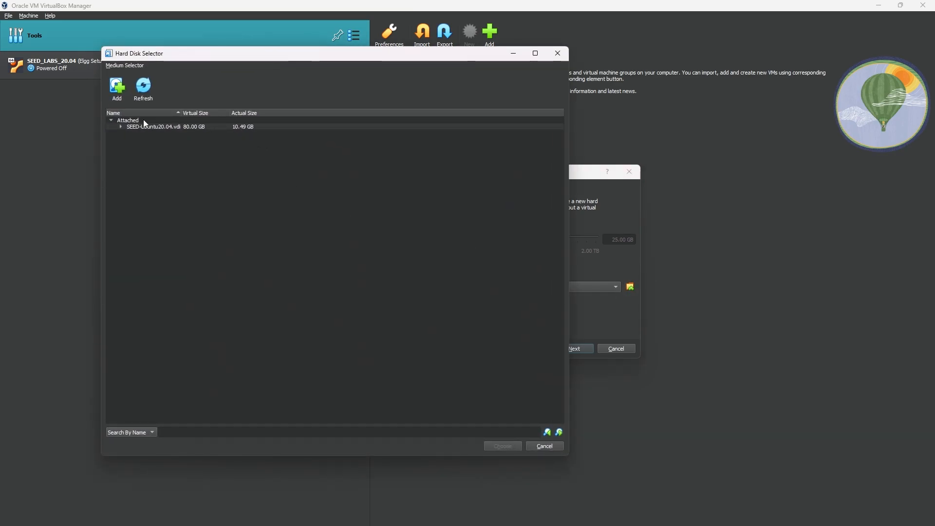
click(117, 88)
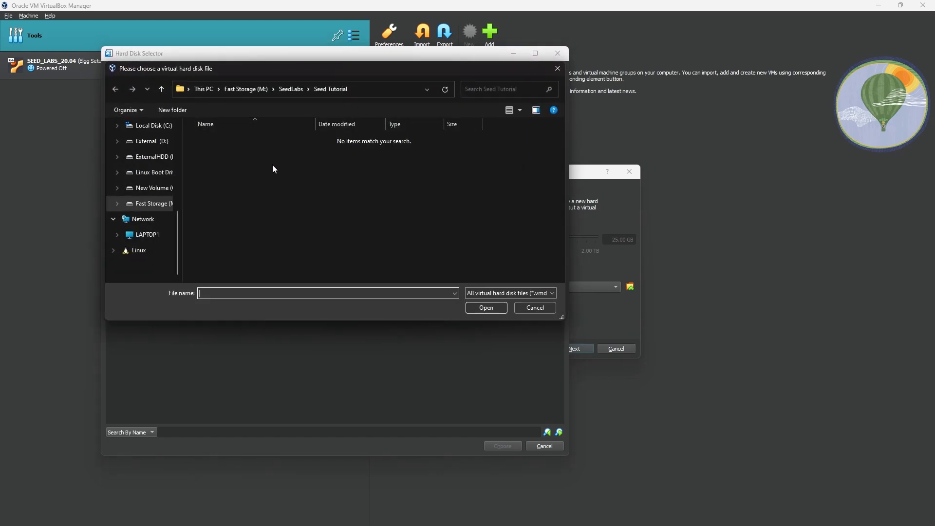
click(283, 89)
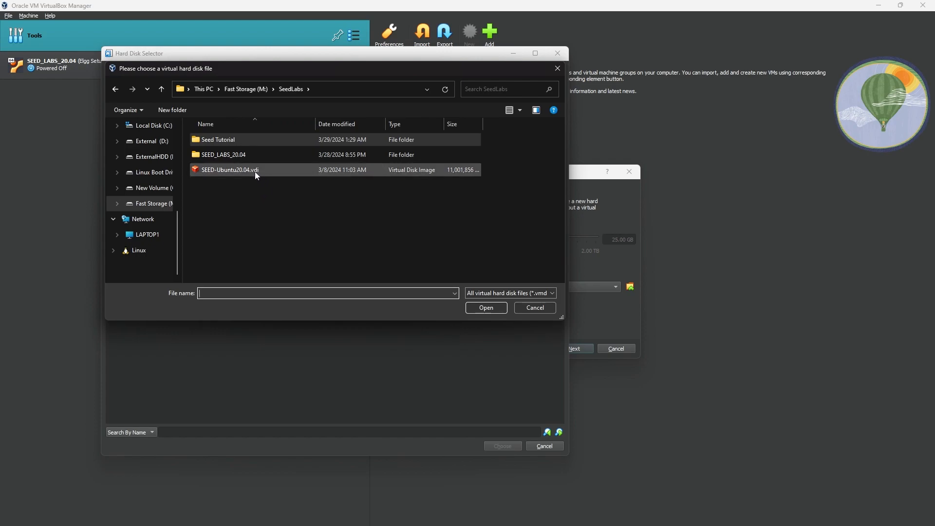
click(420, 171)
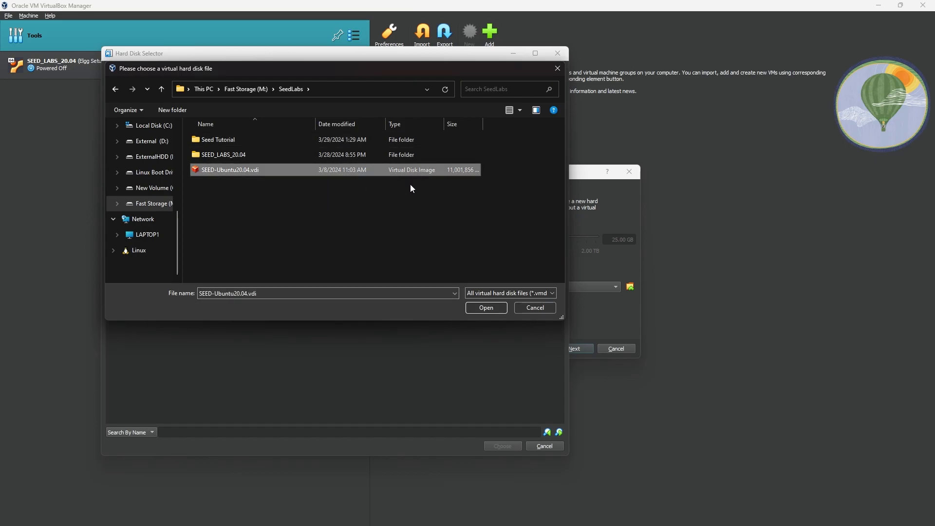
click(486, 308)
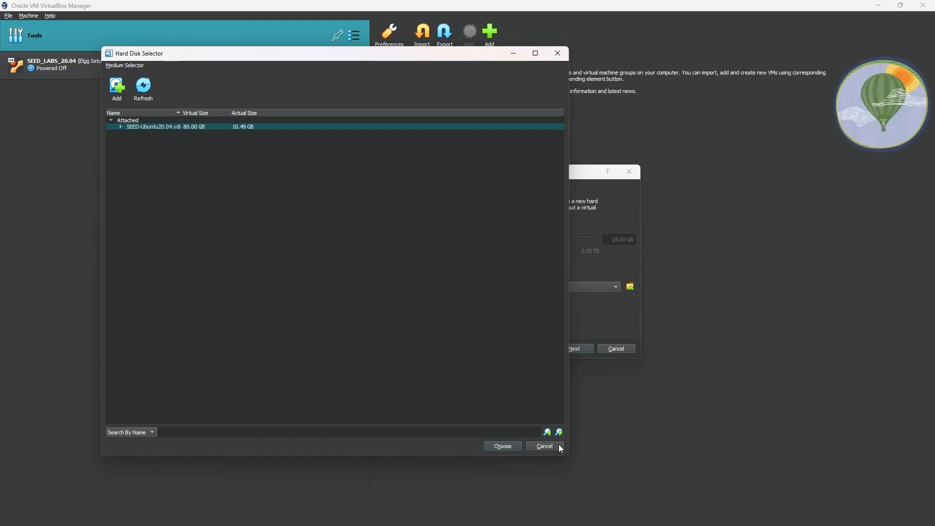
click(498, 446)
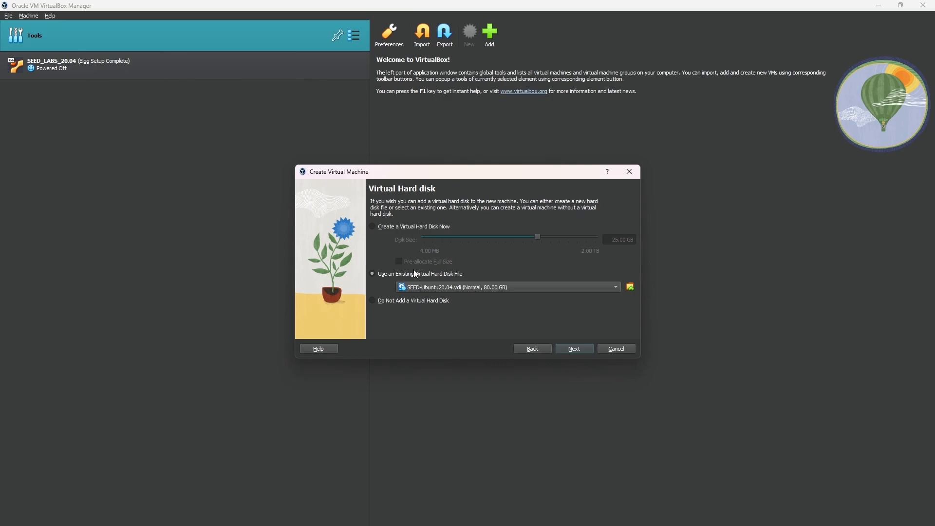
click(579, 349)
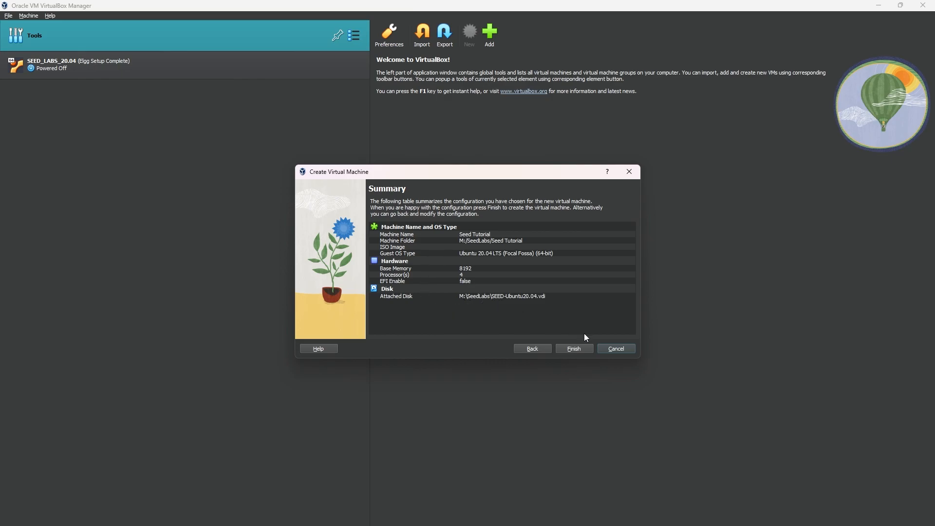
click(580, 347)
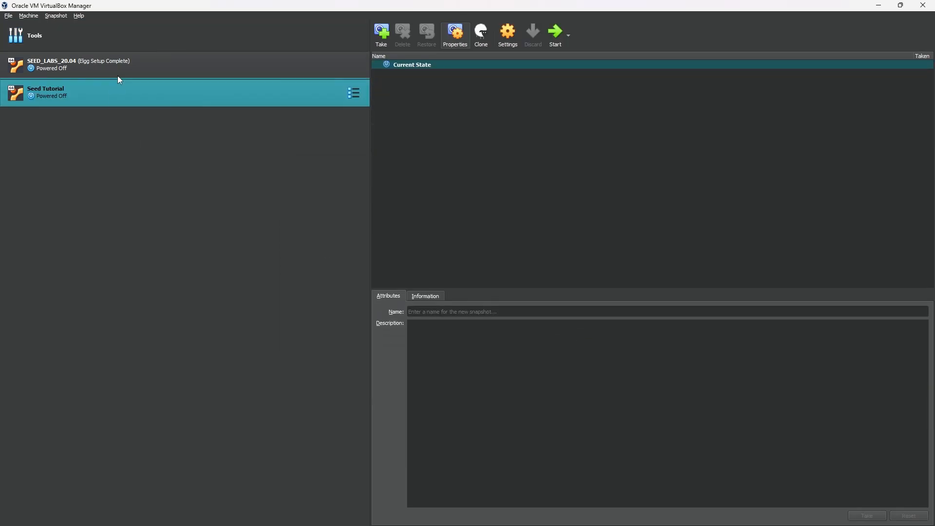
Step: In the Seed Tutorial virtual machine's settings, set both Shared Clipboard and Drag'n'Drop to Bidirectional
click(501, 39)
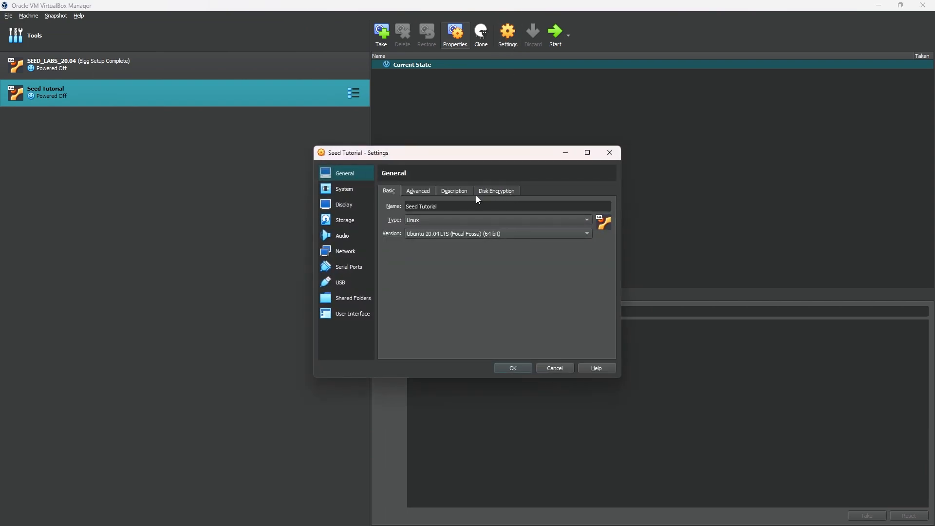
click(419, 189)
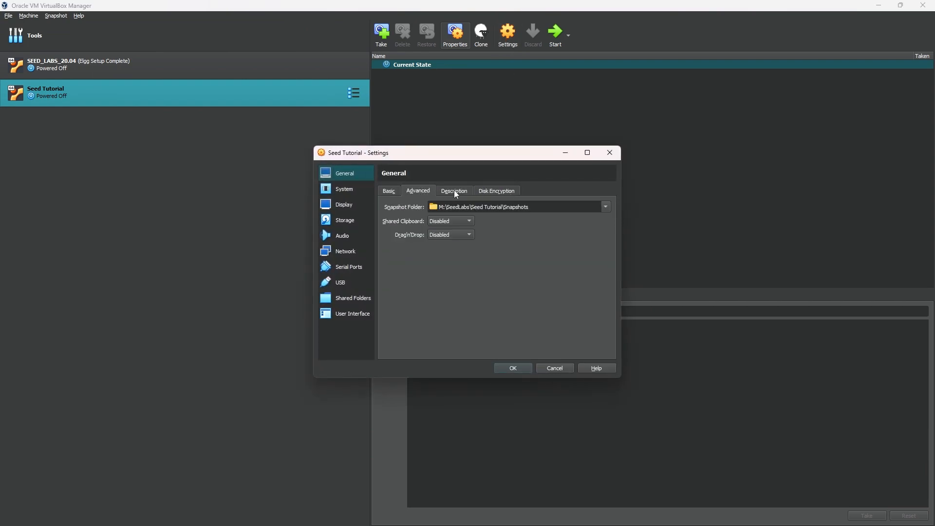
click(453, 220)
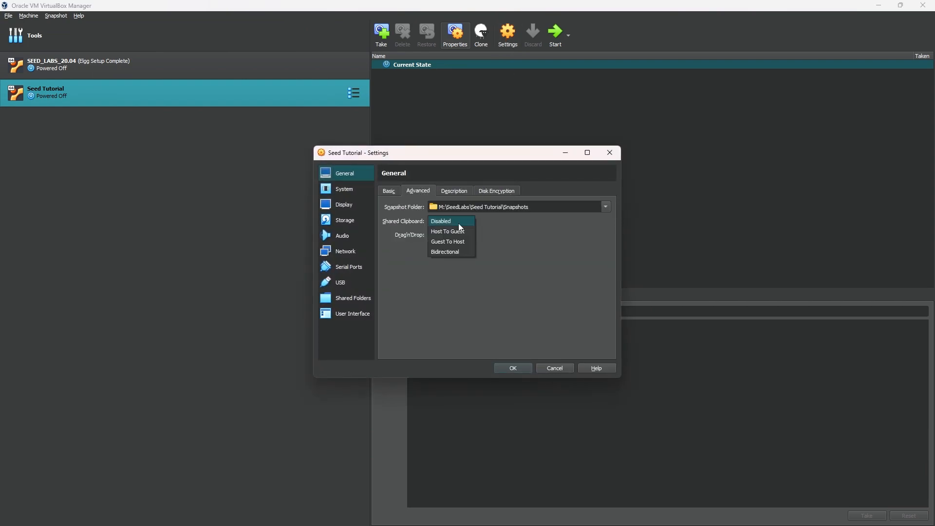
click(460, 253)
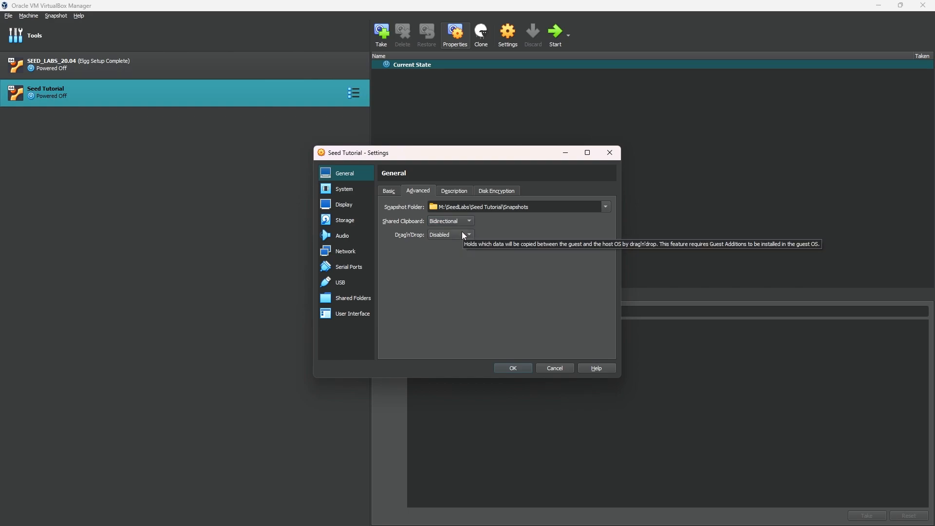
click(464, 236)
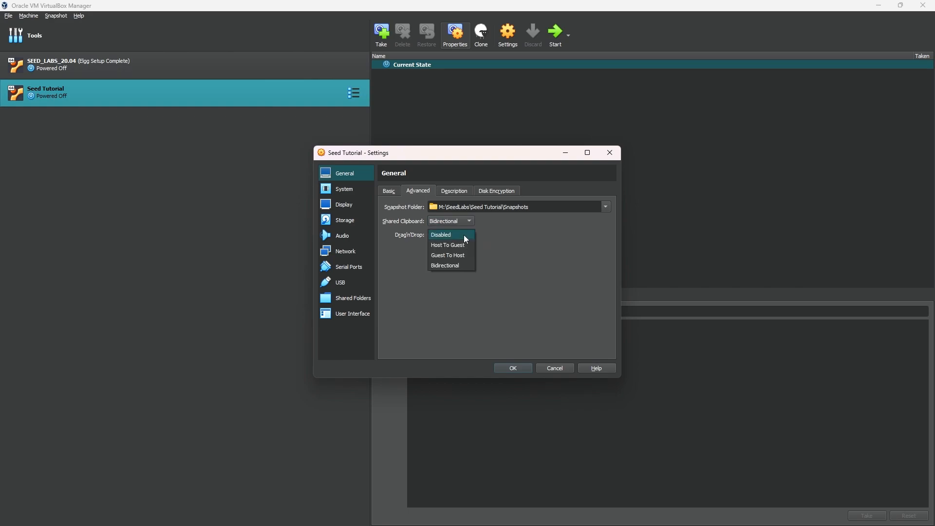
click(466, 266)
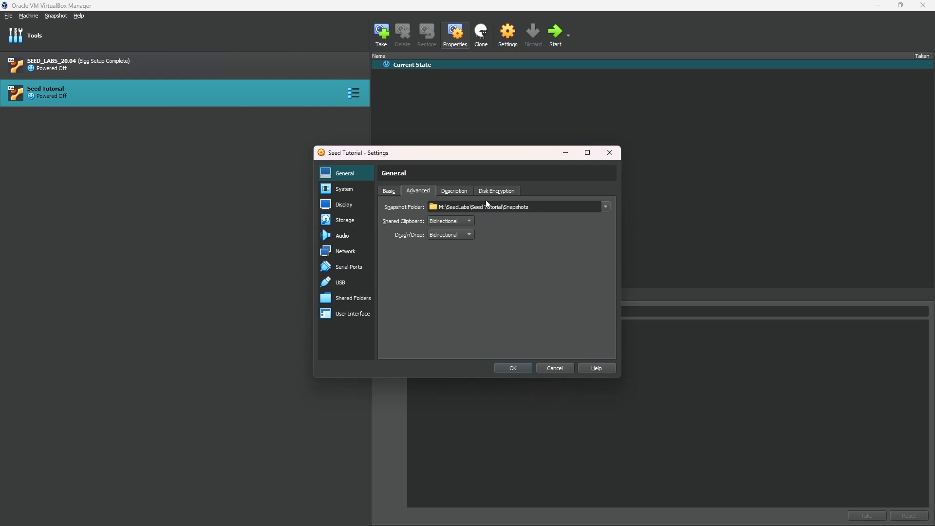
Step: Review the virtual machine's description, disk encryption, motherboard, processor and acceleration settings
click(453, 190)
click(496, 191)
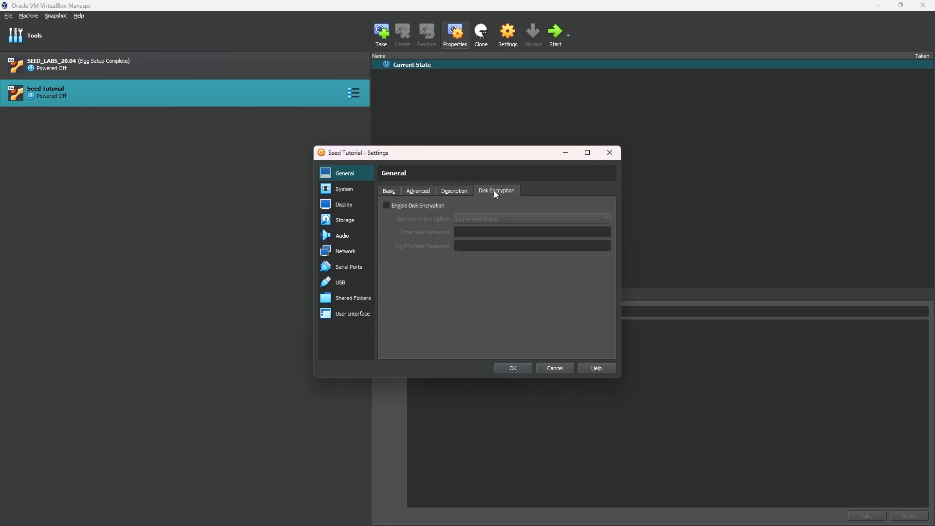
click(345, 190)
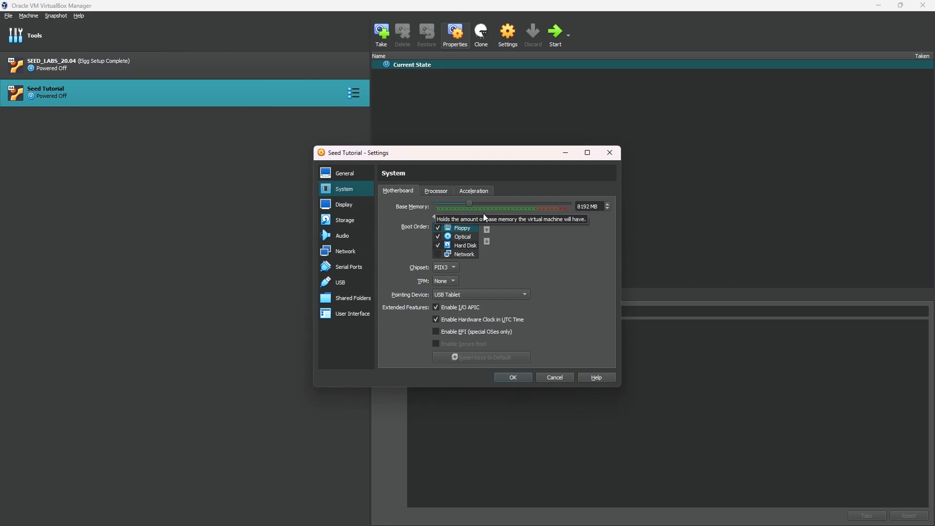
click(436, 191)
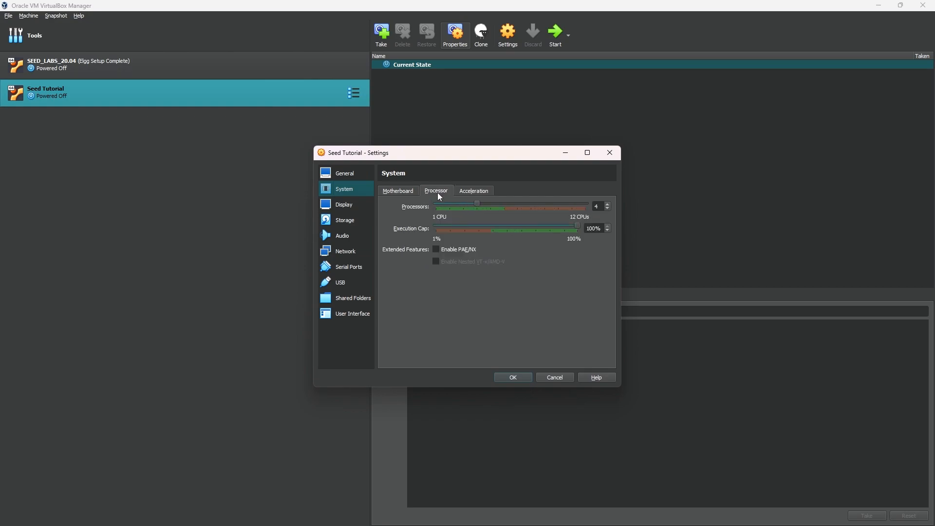
click(487, 193)
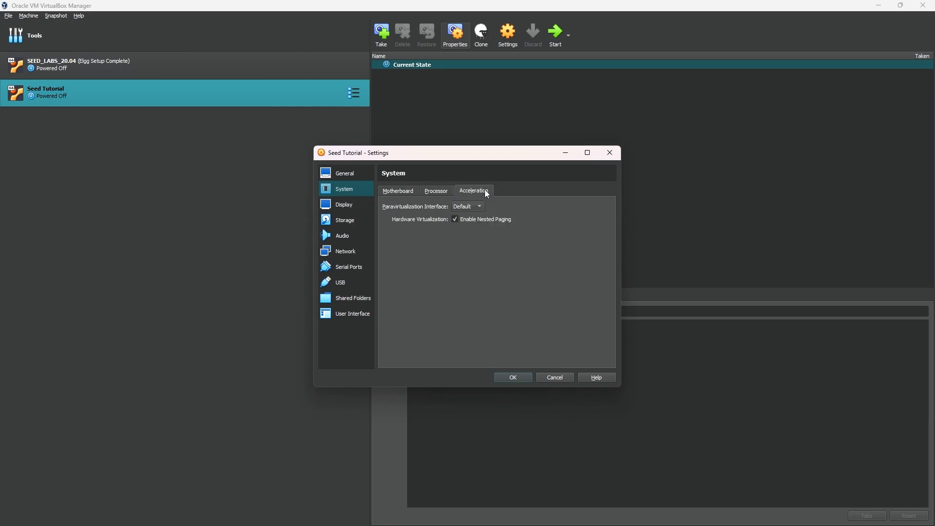
Step: Raise the display's video memory to the 128 MB maximum and save the settings after checking storage, audio, network and USB
click(355, 208)
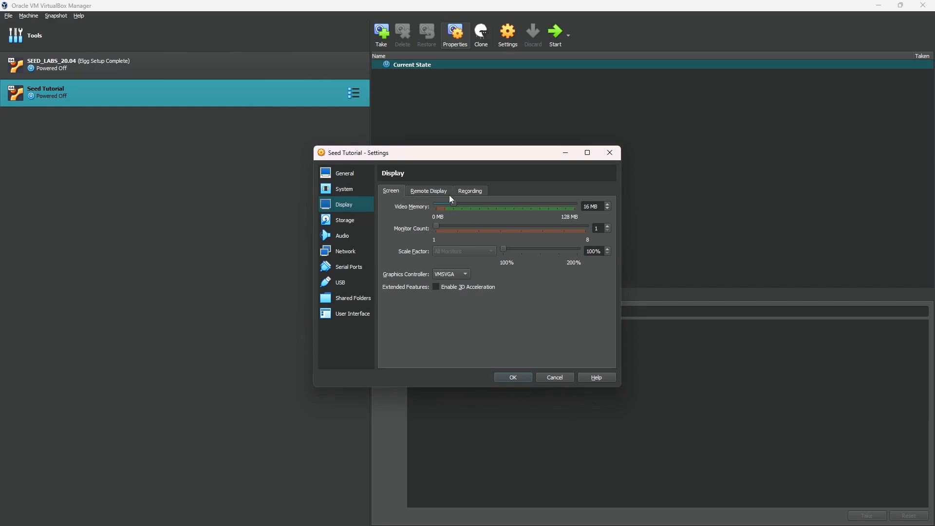
drag(453, 203, 587, 213)
click(343, 221)
click(348, 234)
click(349, 251)
click(347, 282)
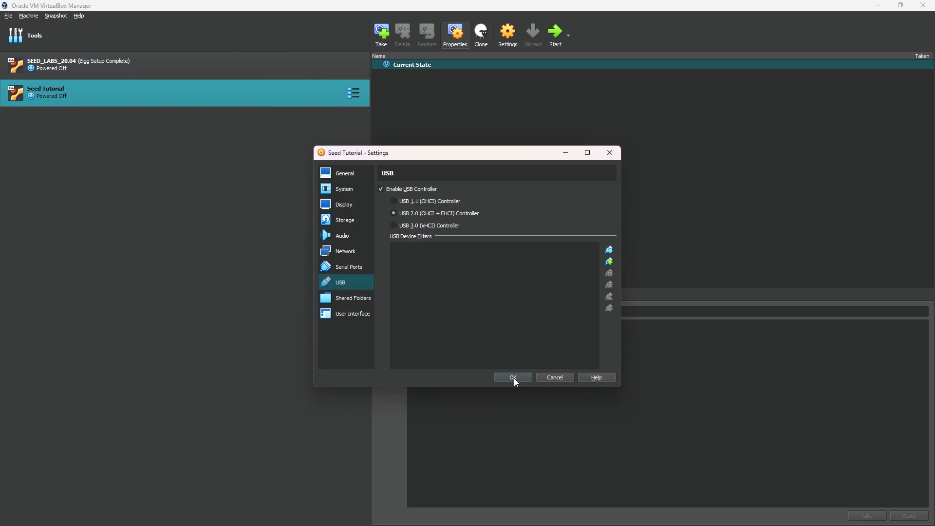
click(513, 378)
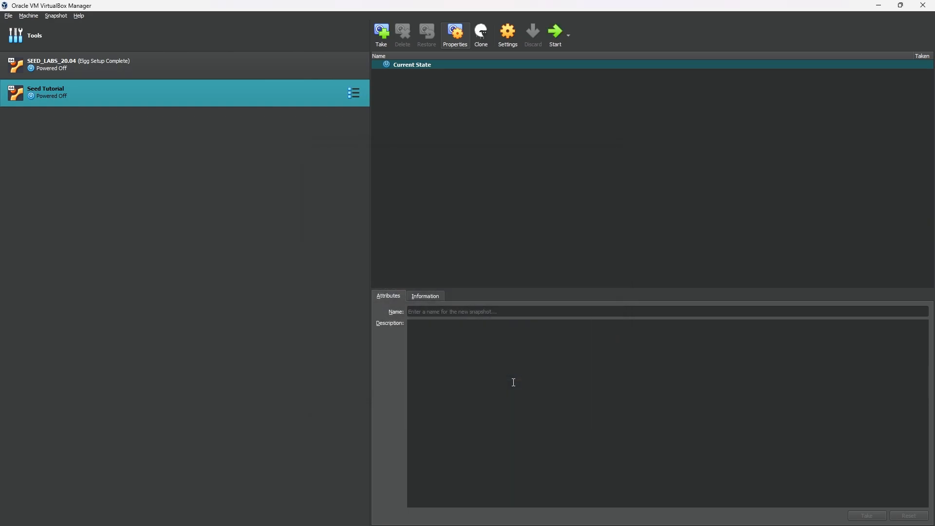
Step: Start the Seed Tutorial virtual machine in a maximized window and dismiss its notifications
click(559, 34)
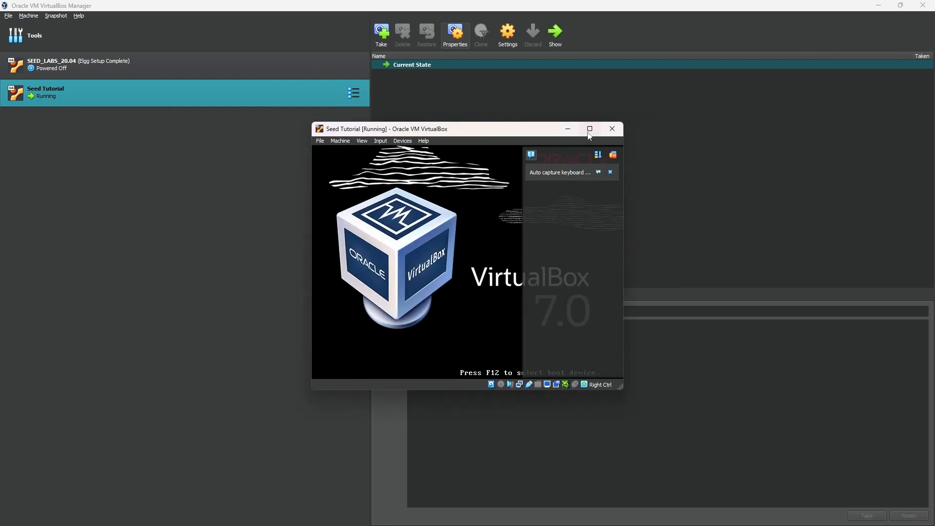
click(590, 129)
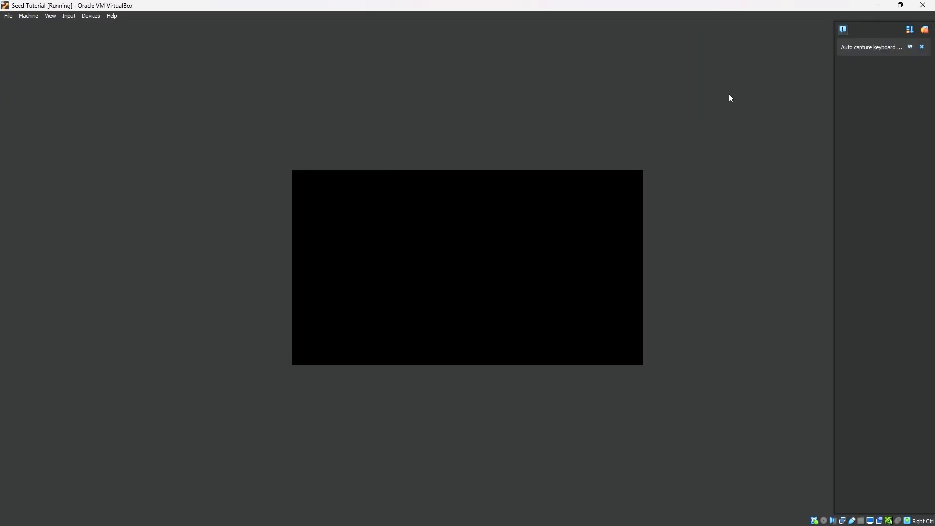
click(926, 32)
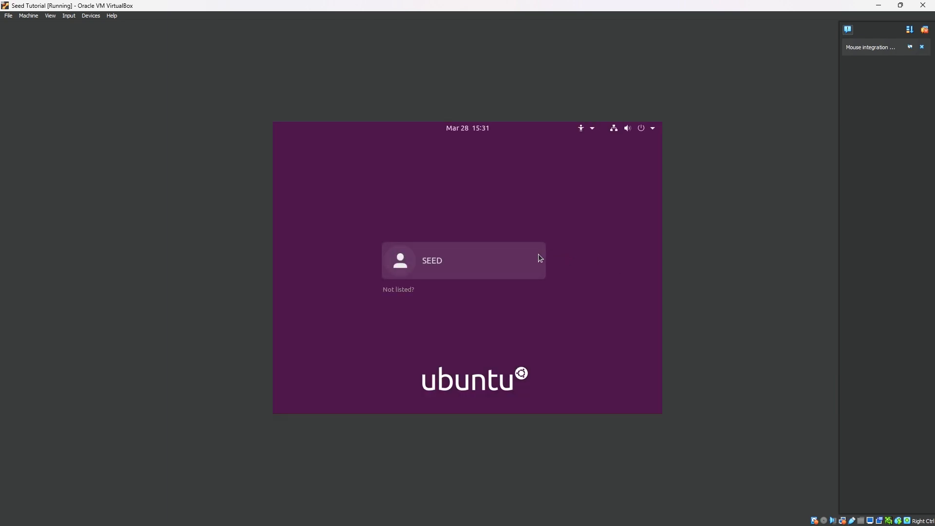
Step: Log in to Ubuntu as the SEED user with the account password and dismiss the remaining notifications
click(475, 267)
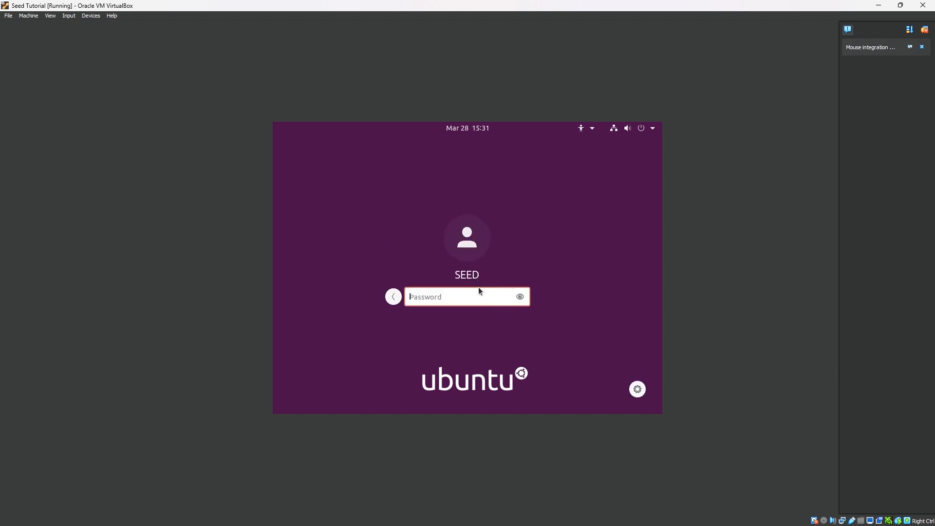
text(dees)
key(Return)
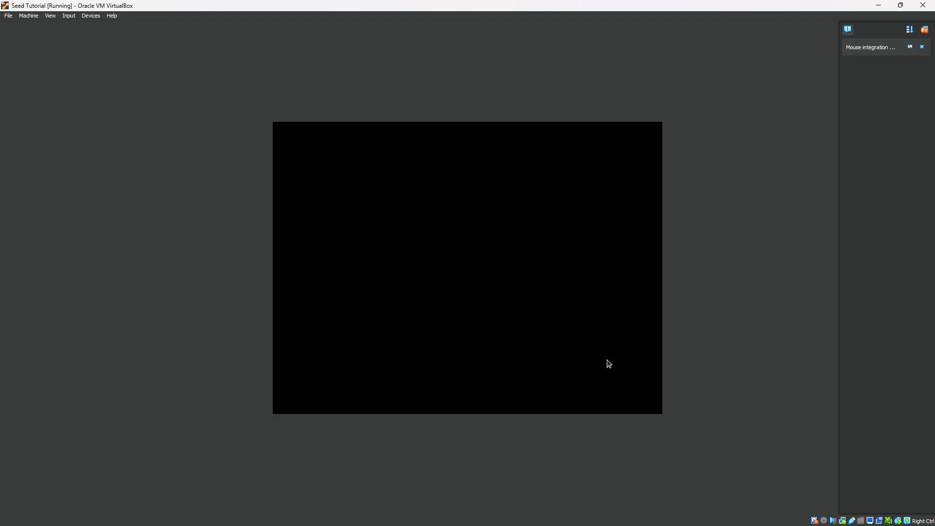
click(924, 30)
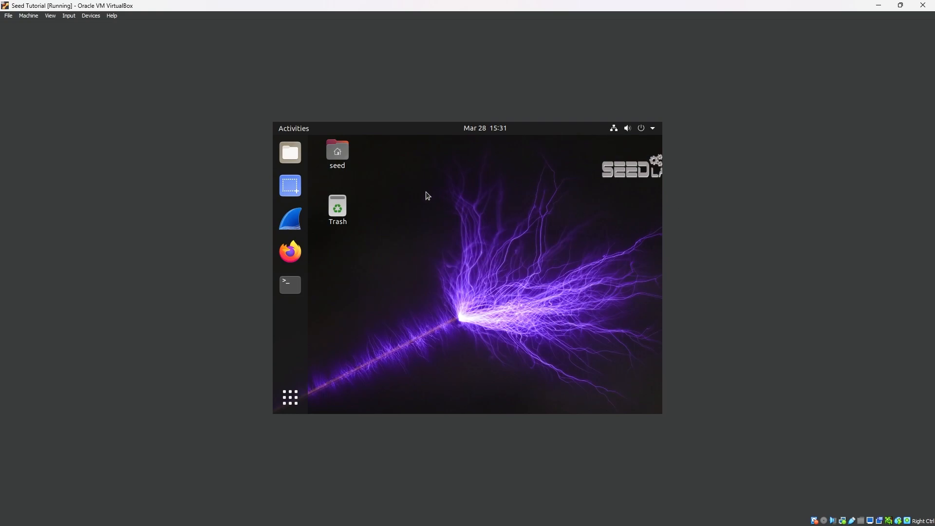
Step: Open a terminal on the Ubuntu desktop to check that it works, and close it again
click(293, 281)
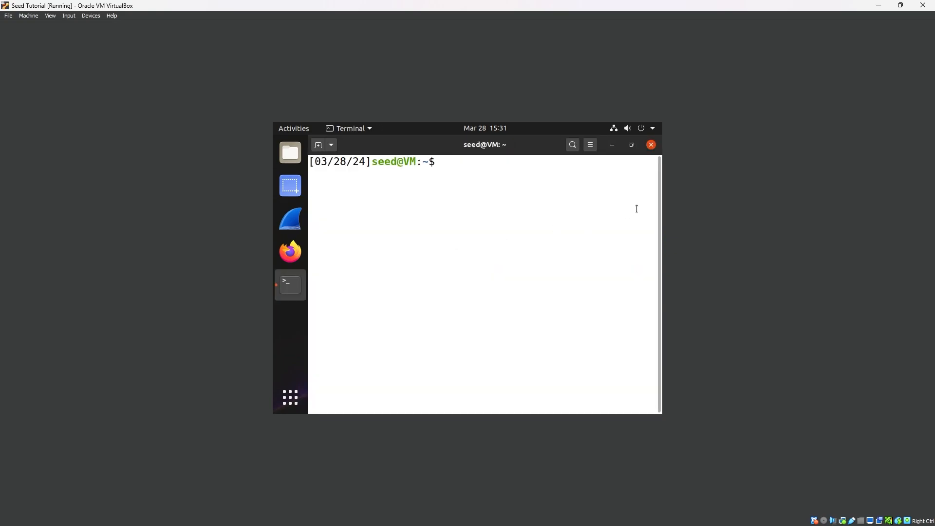
click(651, 146)
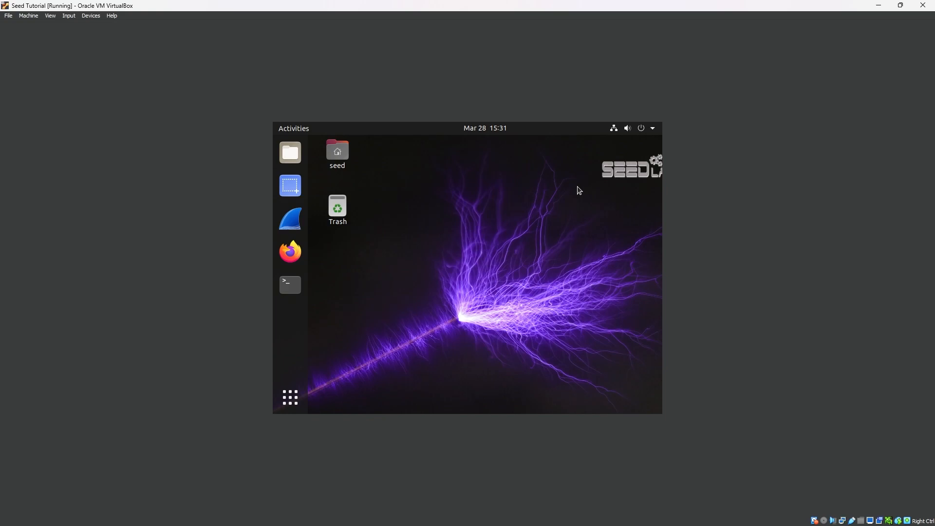